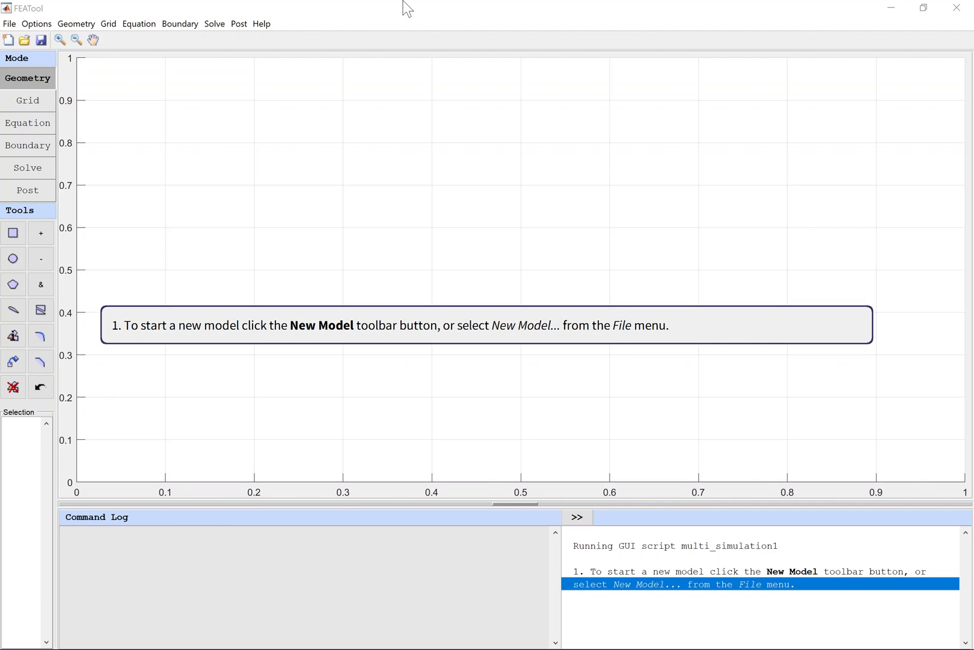
- Start a new 3D model with the Navier-Stokes Equations physics mode
left_click(11, 43)
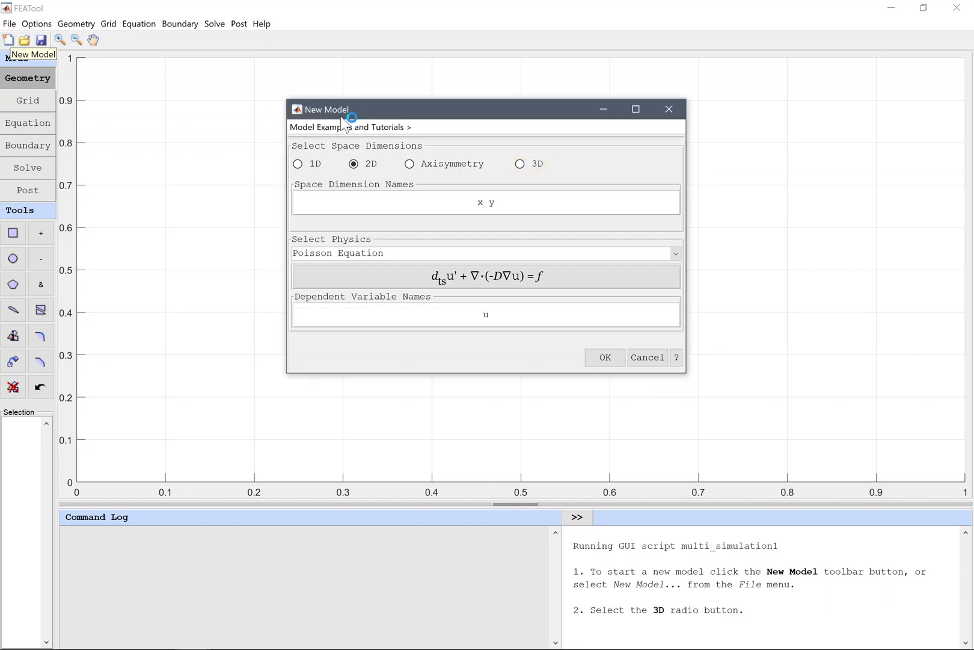
left_click(545, 166)
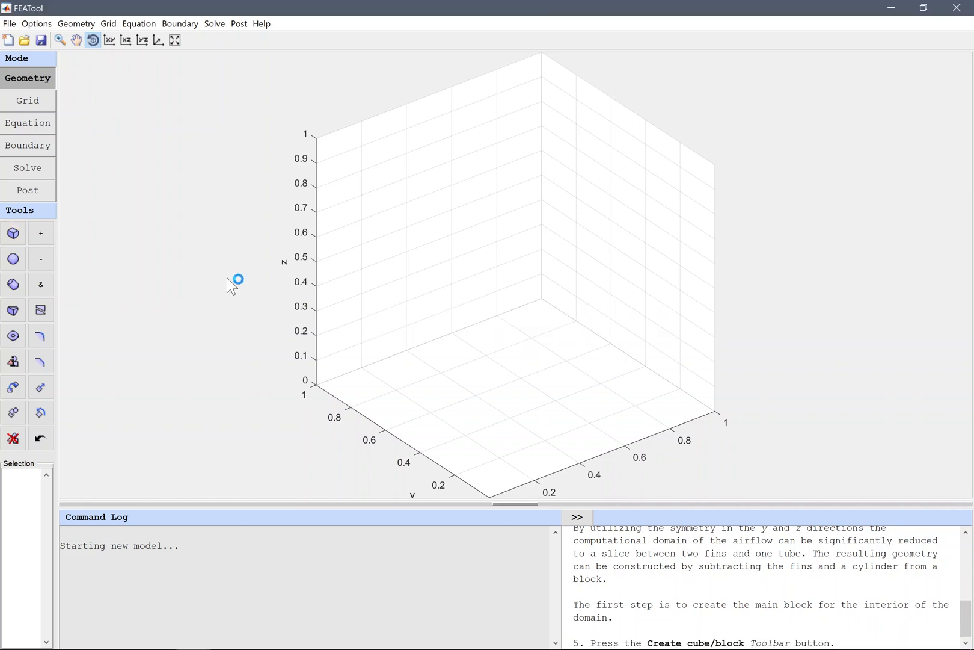
- Create the main domain block with x_max 20 and y_max 5
left_click(17, 236)
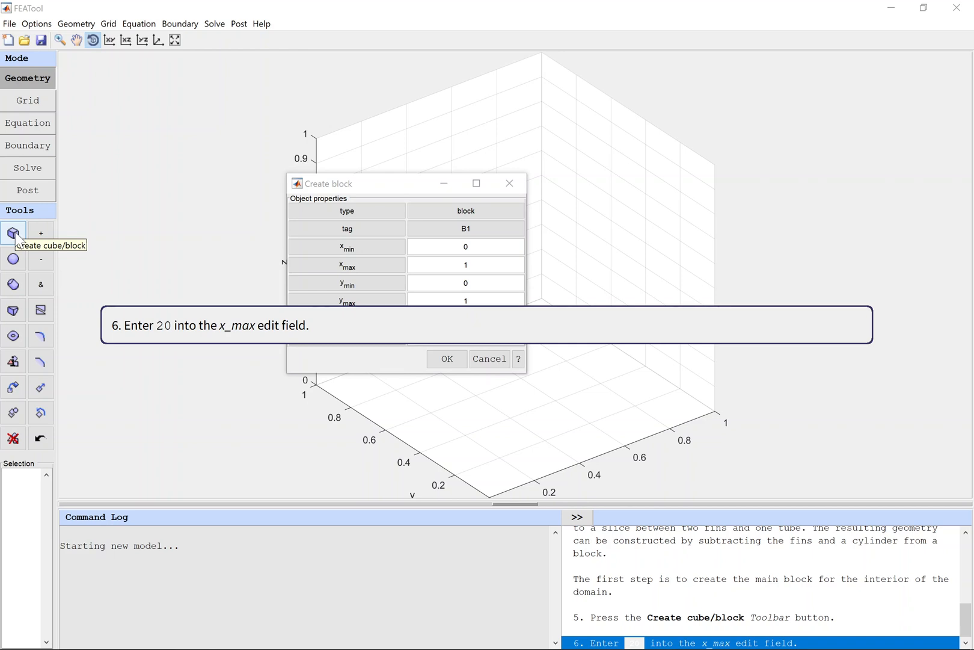
type("20")
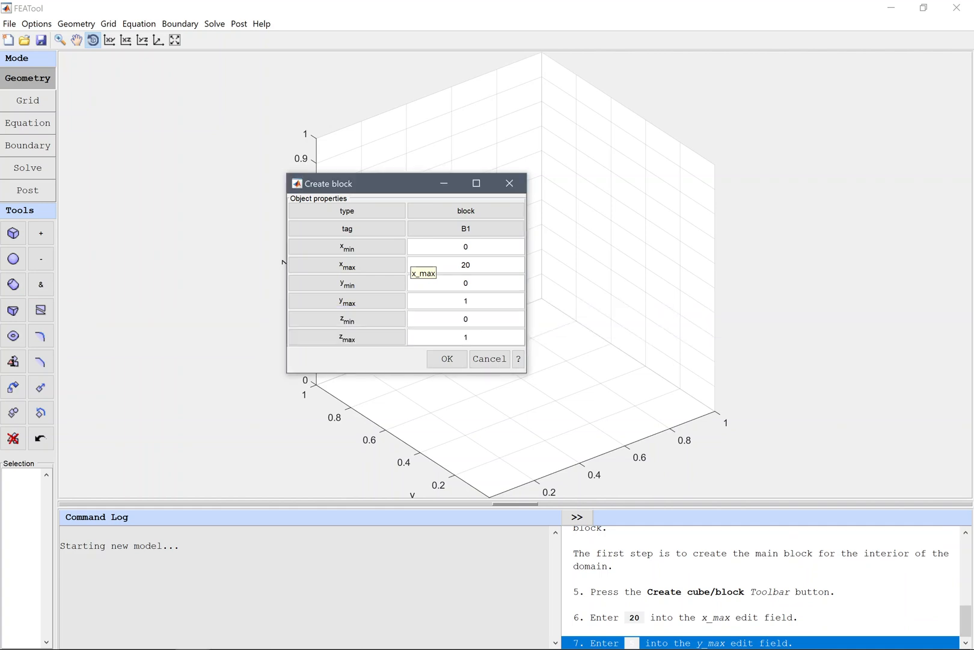
left_click(467, 300)
type("5")
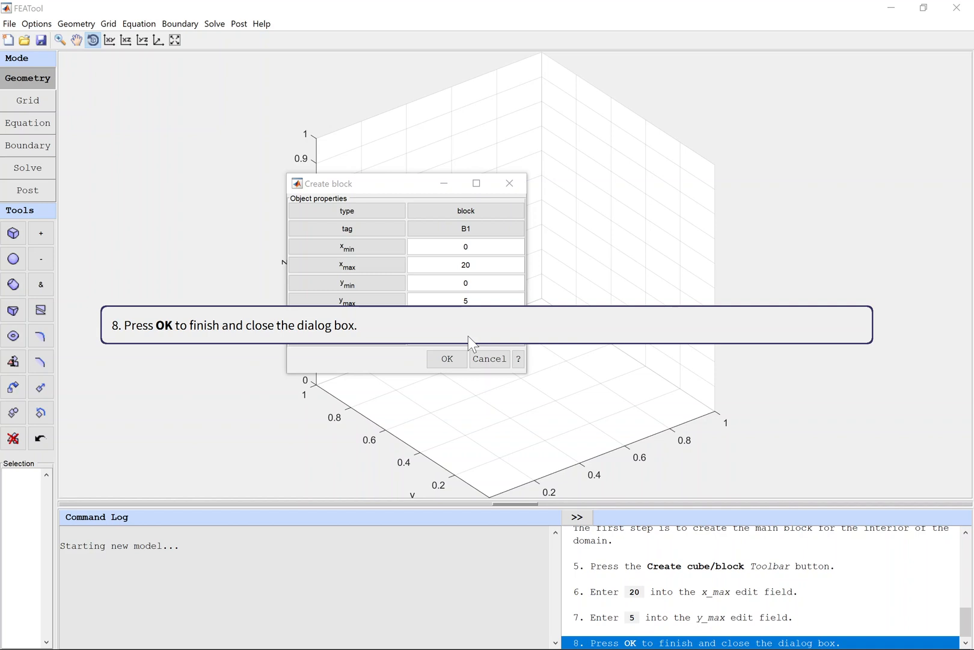
left_click(450, 360)
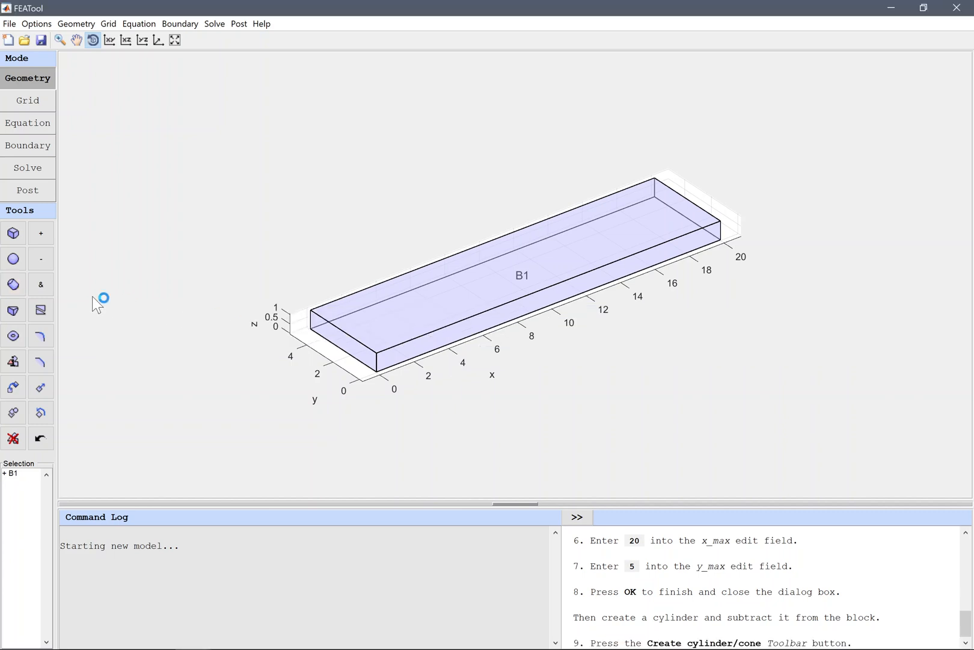
- Create a cylinder with center 10 0 0, both radii 2.5 and axis 0 0 1, and subtract it from the block
left_click(13, 284)
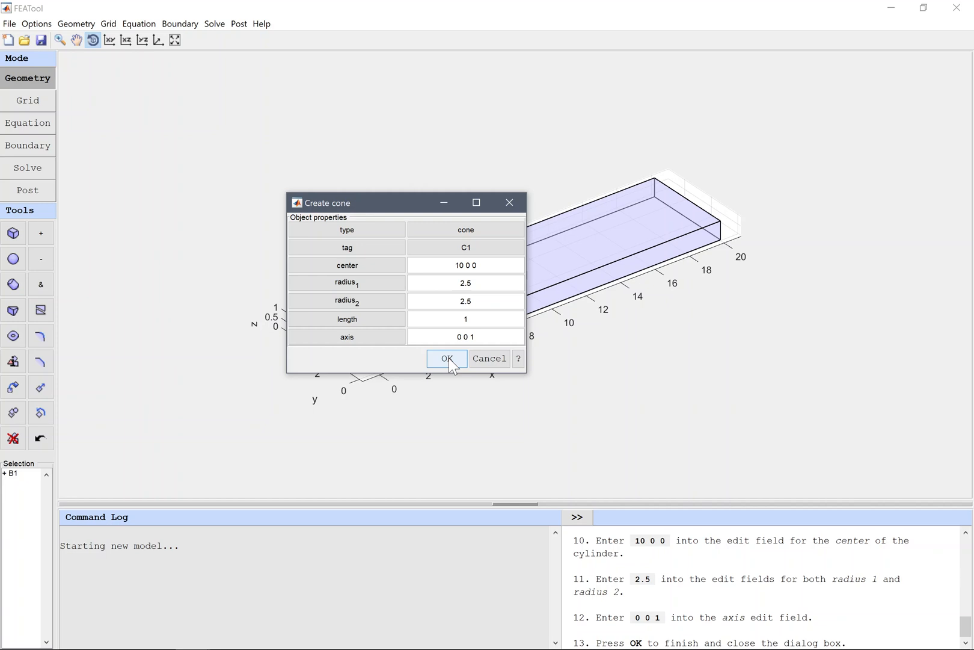
left_click(448, 358)
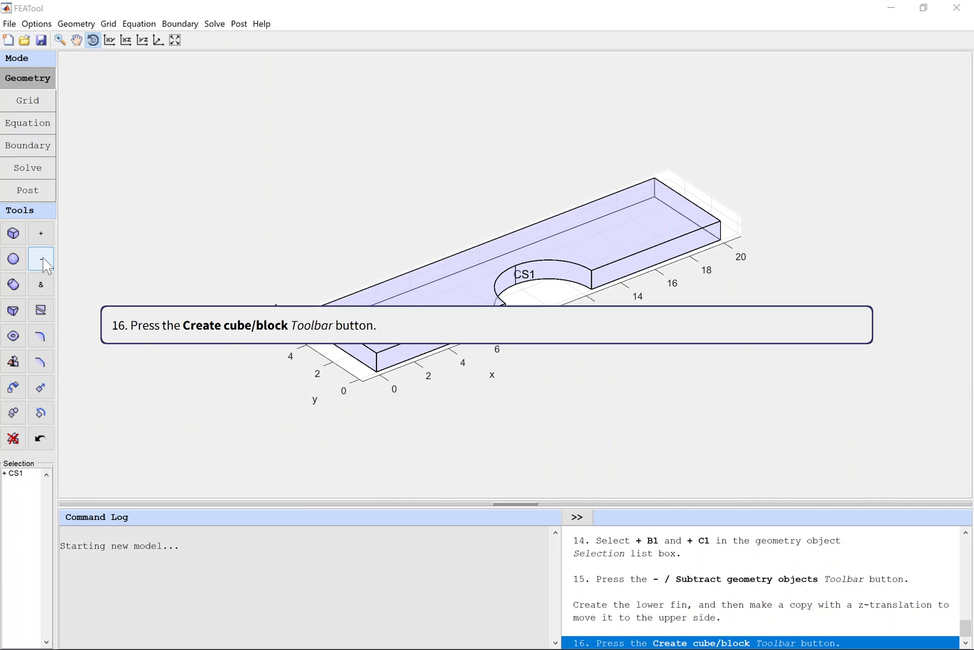
- Create the lower fin block with x_min 5, x_max 15, y_max 5 and z_max 0.0625
left_click(17, 235)
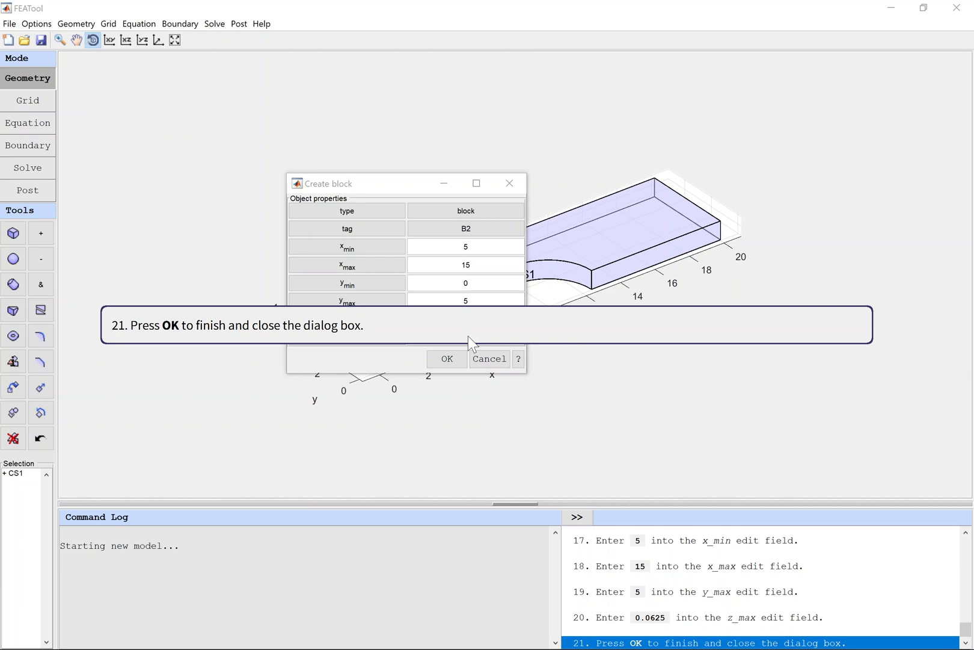
left_click(452, 353)
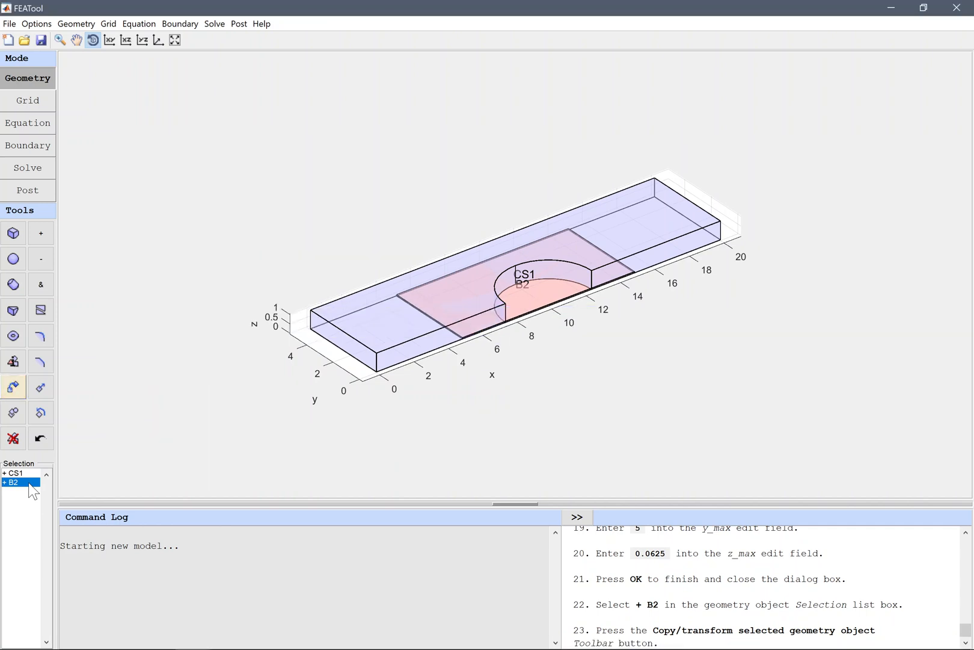
- Copy the fin once with displacement 0 0 0.9375 and remove both fins from the domain with the geometry formula CS1-B2-TF1
left_click(14, 387)
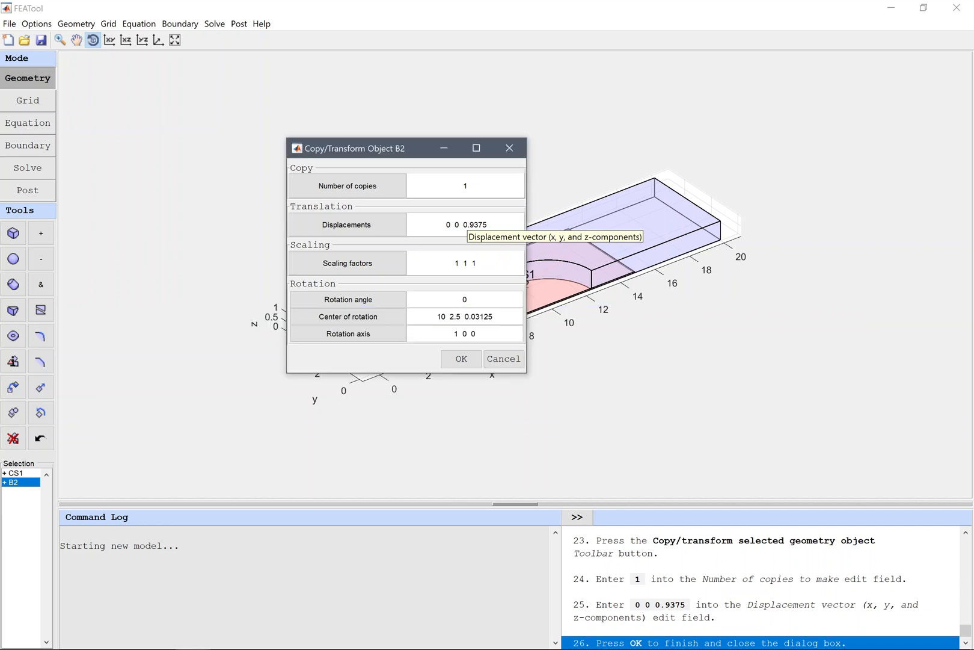
left_click(461, 358)
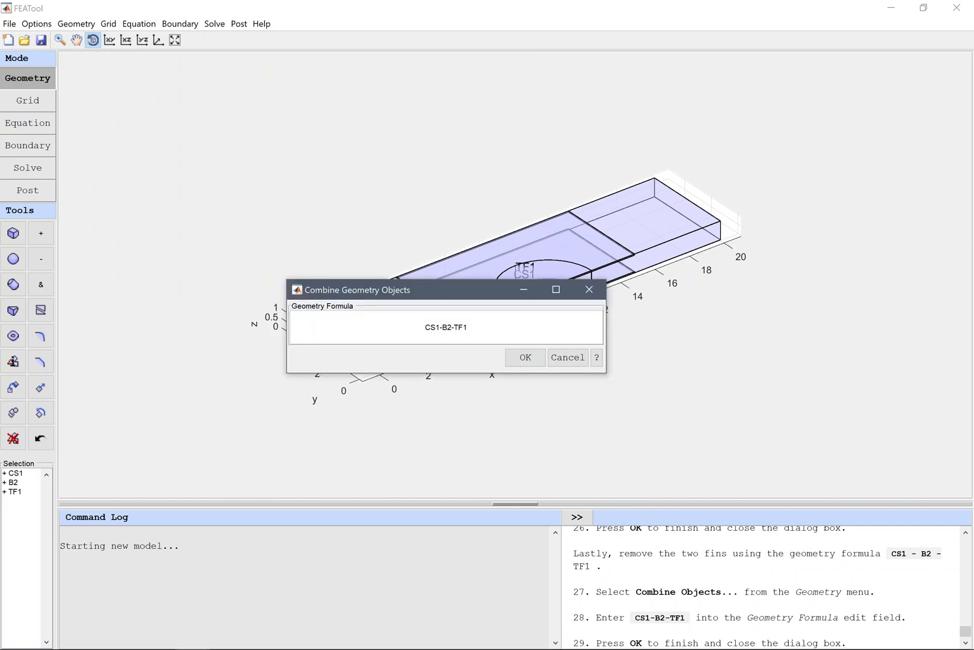
left_click(526, 357)
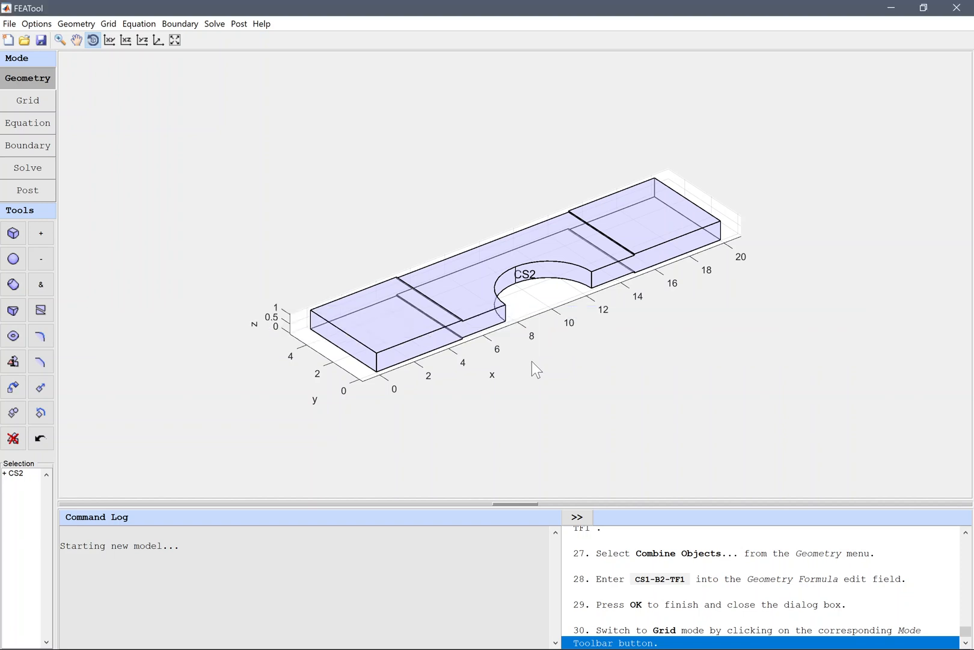
- Generate the grid for the combined geometry with a grid size of 0.2
left_click(33, 104)
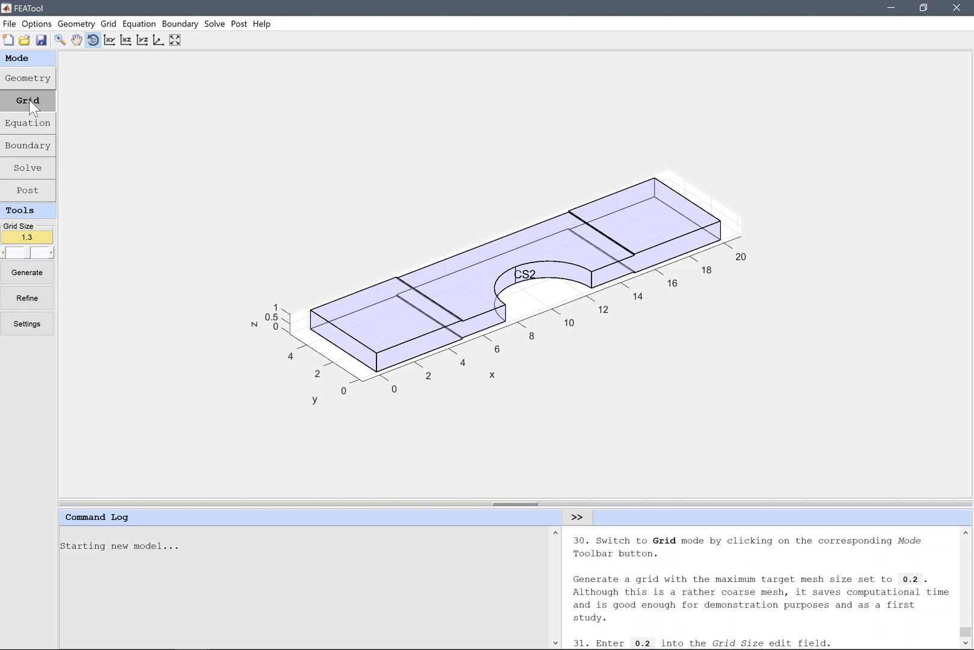
left_click(30, 236)
type("0.2")
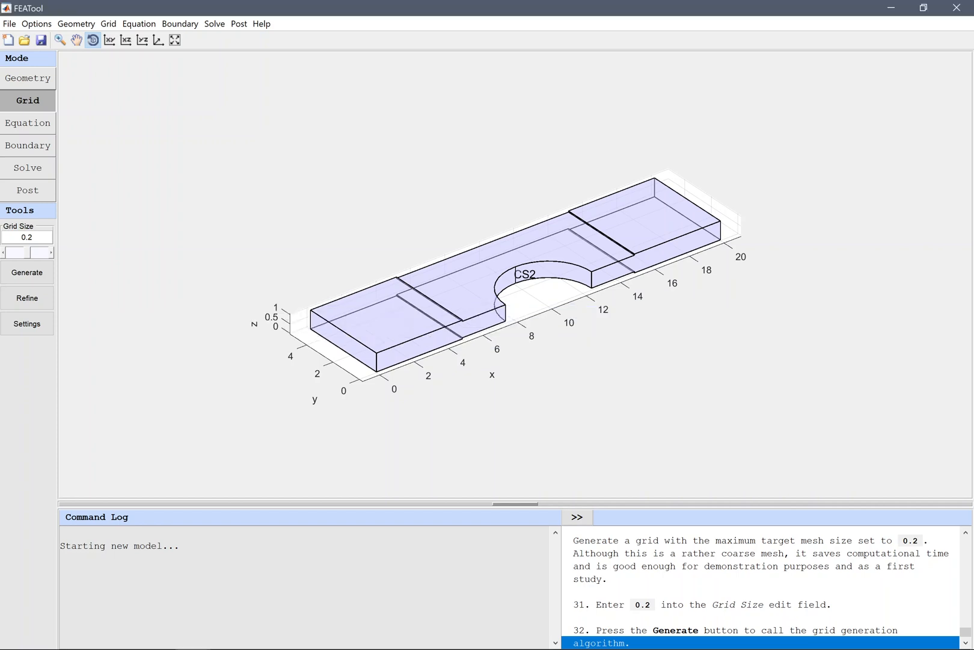
left_click(30, 273)
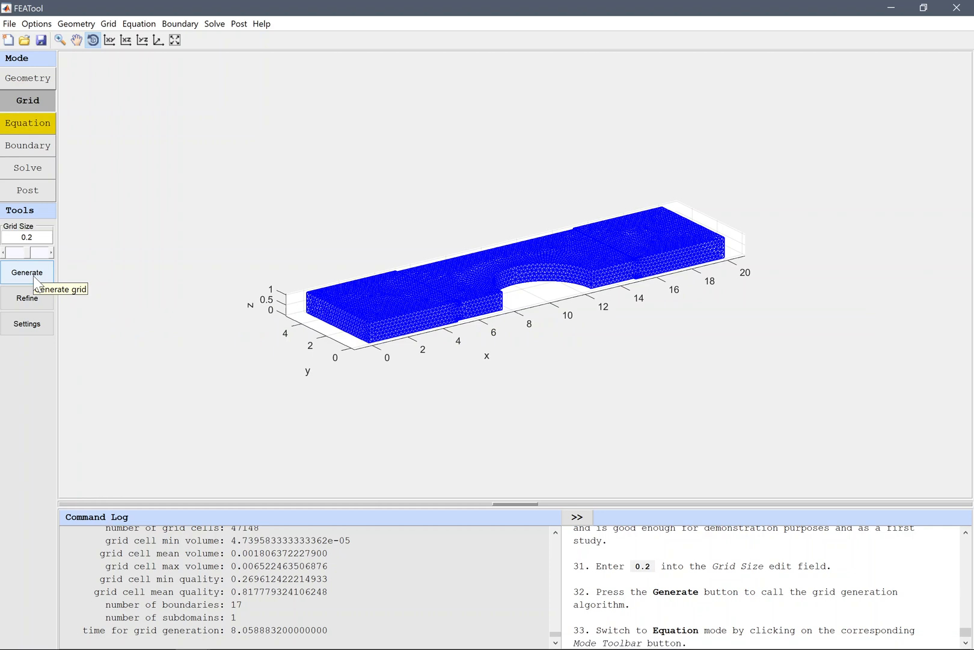
- Set the Navier-Stokes density to 1 and the viscosity to 0.00526
left_click(30, 124)
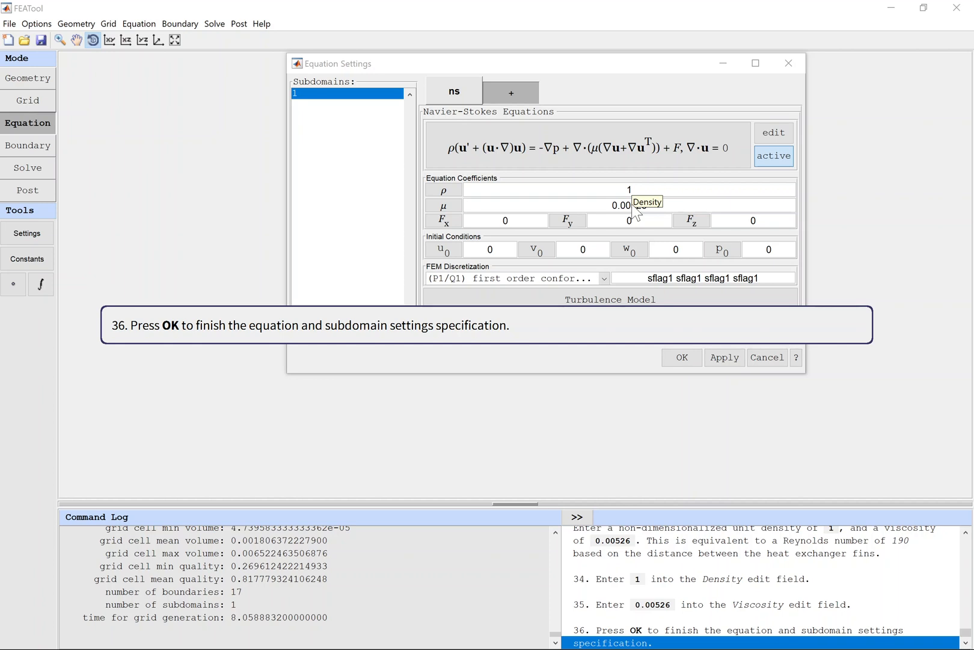
left_click(684, 357)
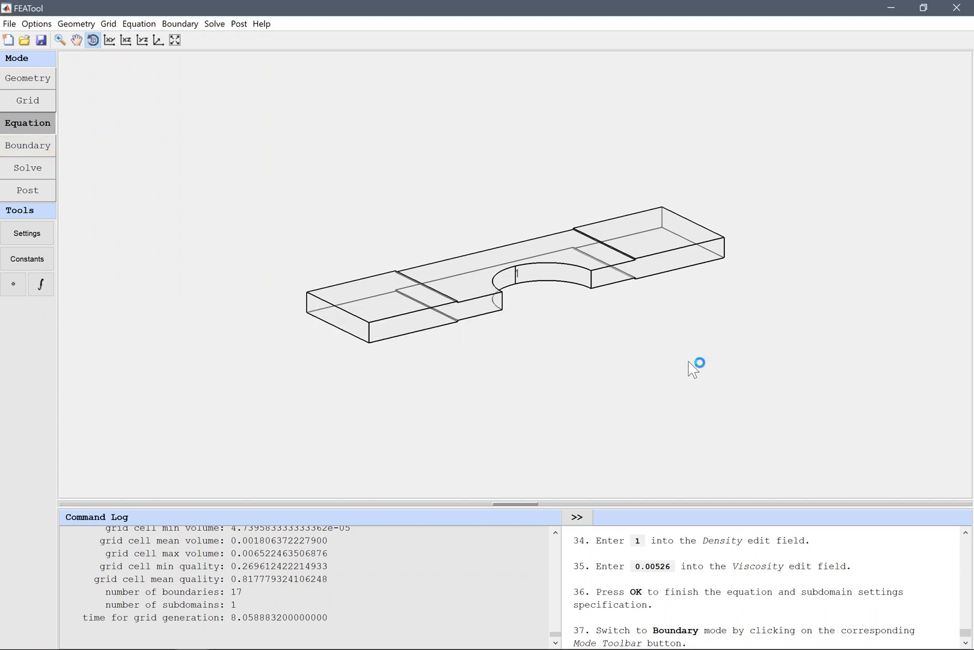
- Set boundary 5 to Inlet/velocity with an x-direction velocity of 1
left_click(30, 146)
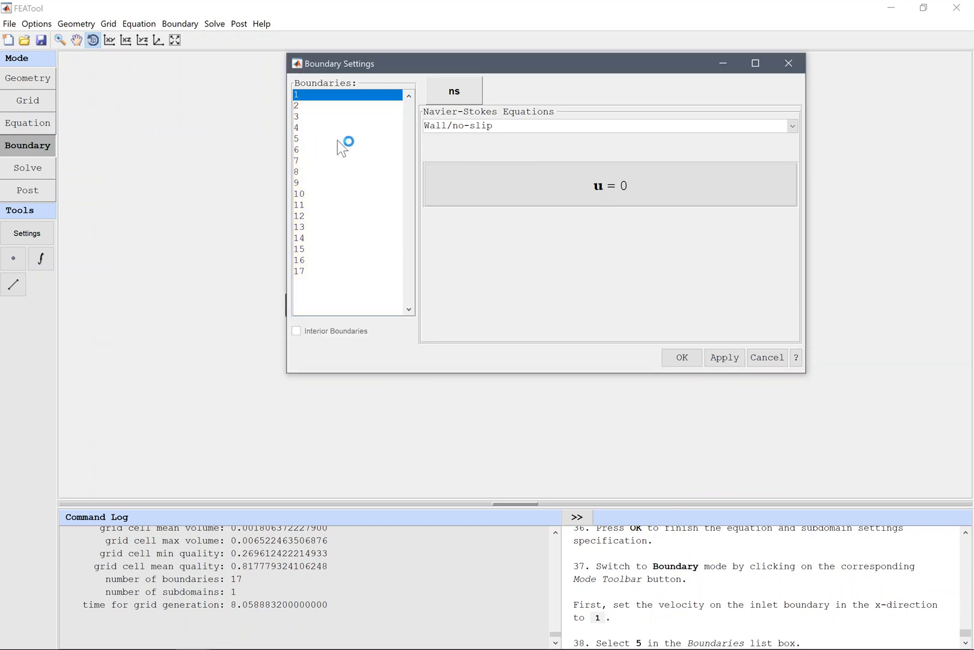
left_click(356, 140)
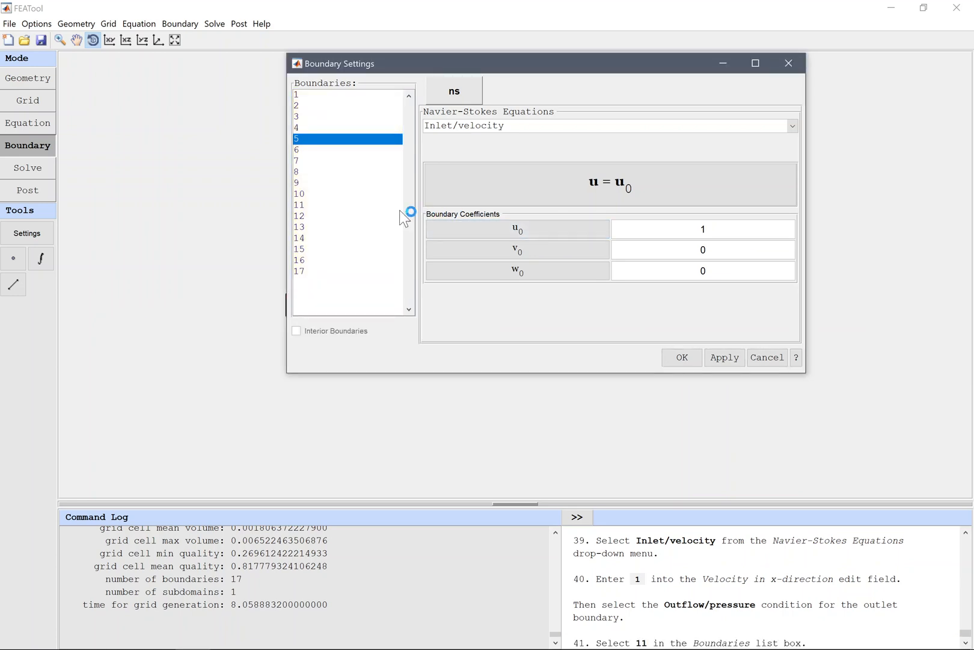
- Set boundary 11 to Outflow/pressure and boundaries 1, 2, 4, 6, 12, 15 and 17 to Symmetry/slip
left_click(356, 205)
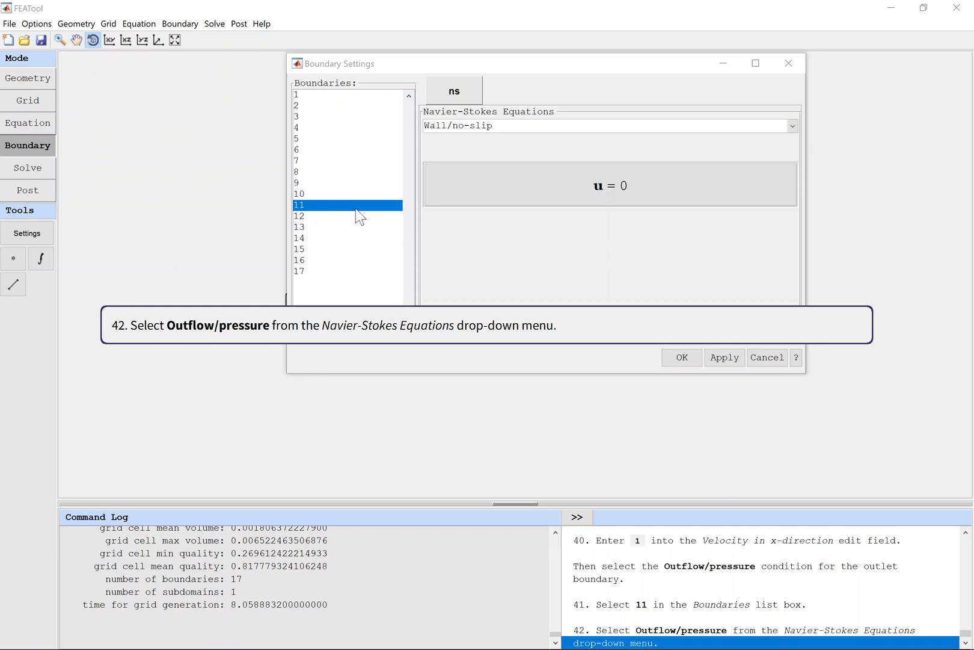
left_click(612, 124)
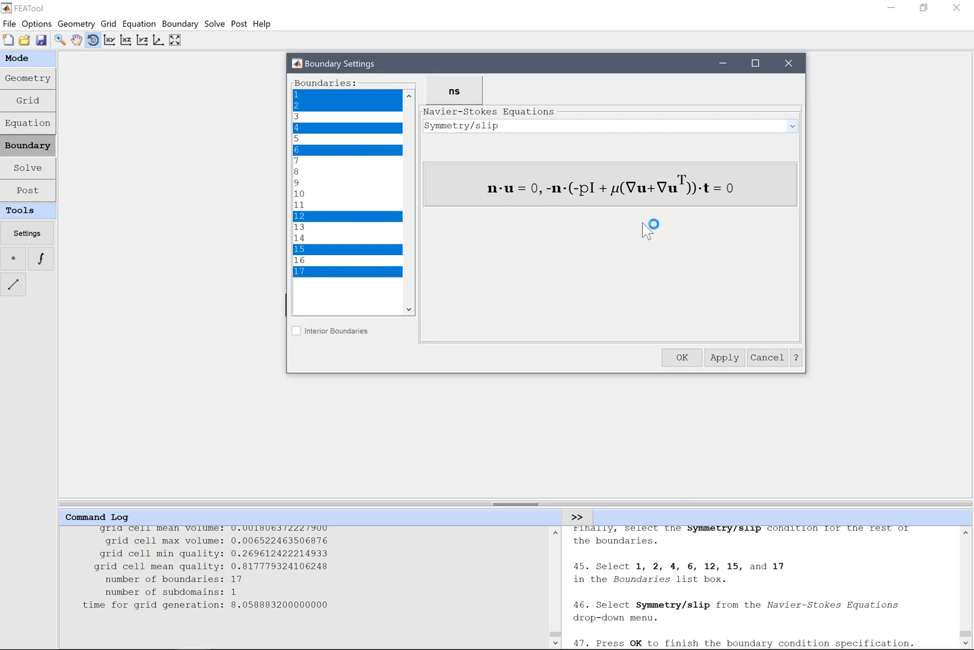
left_click(684, 357)
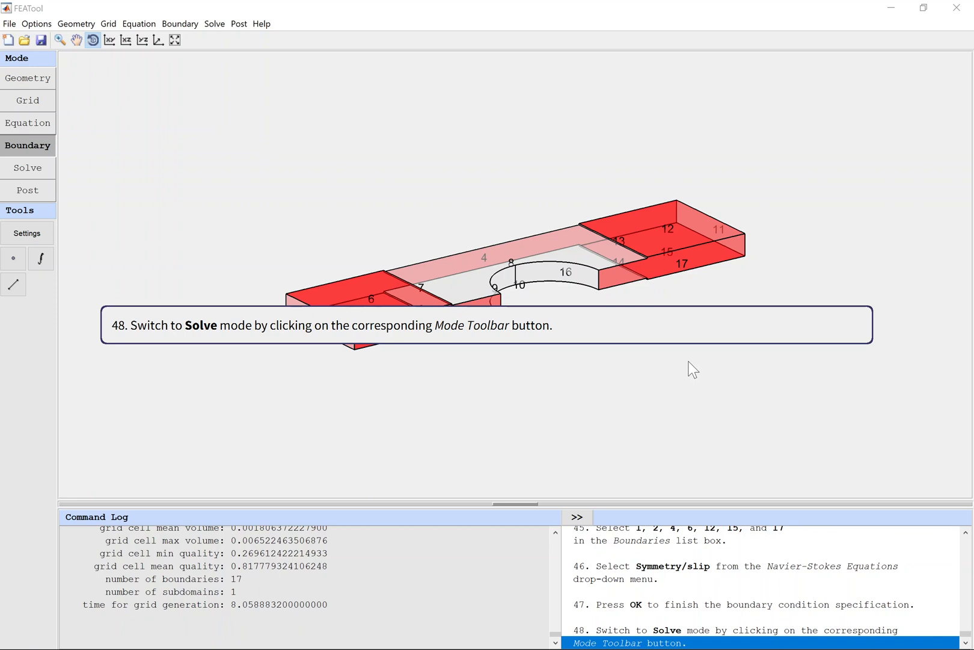
- Solve the steady flow problem with the OpenFOAM solver, using a stopping criterion of 1e-4
left_click(32, 171)
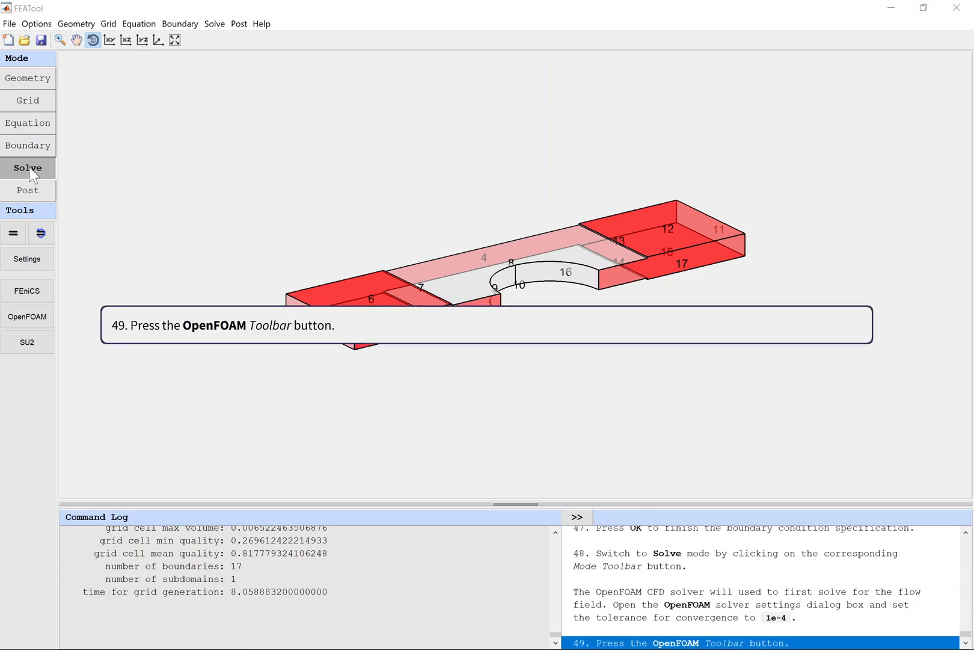
left_click(30, 170)
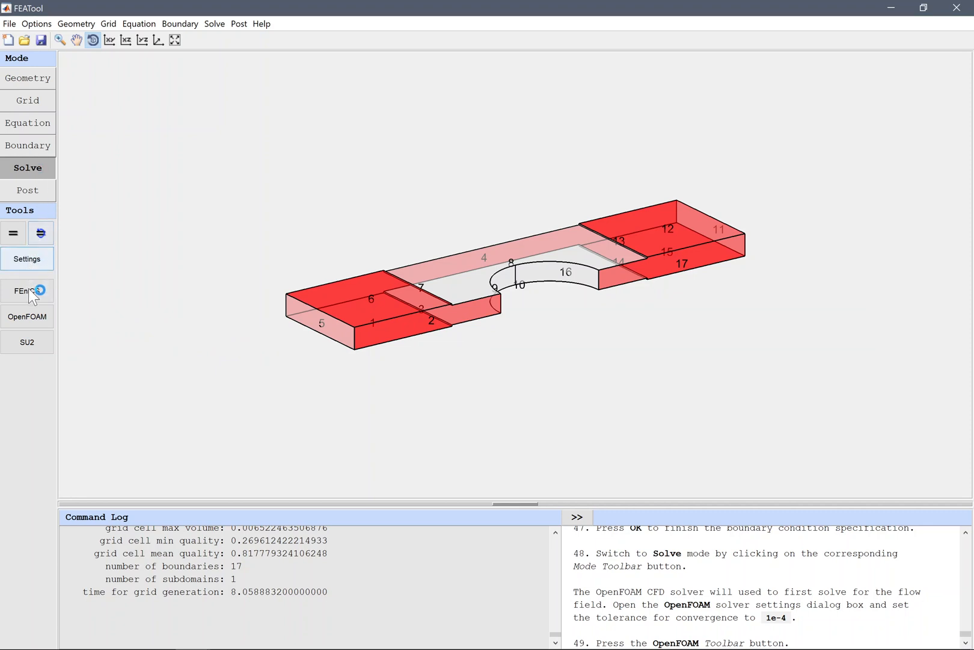
left_click(31, 320)
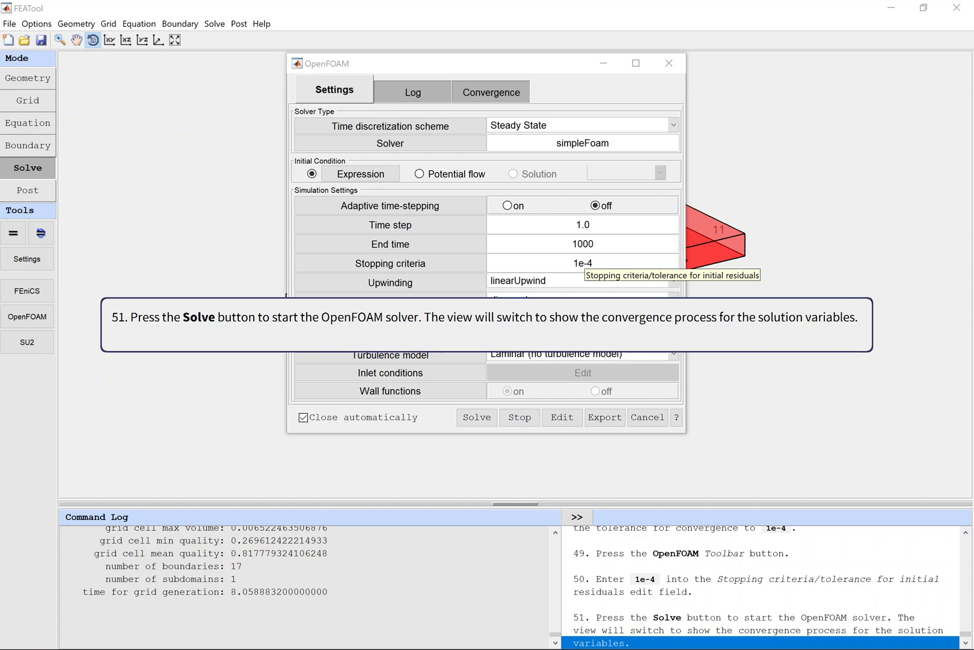
left_click(477, 417)
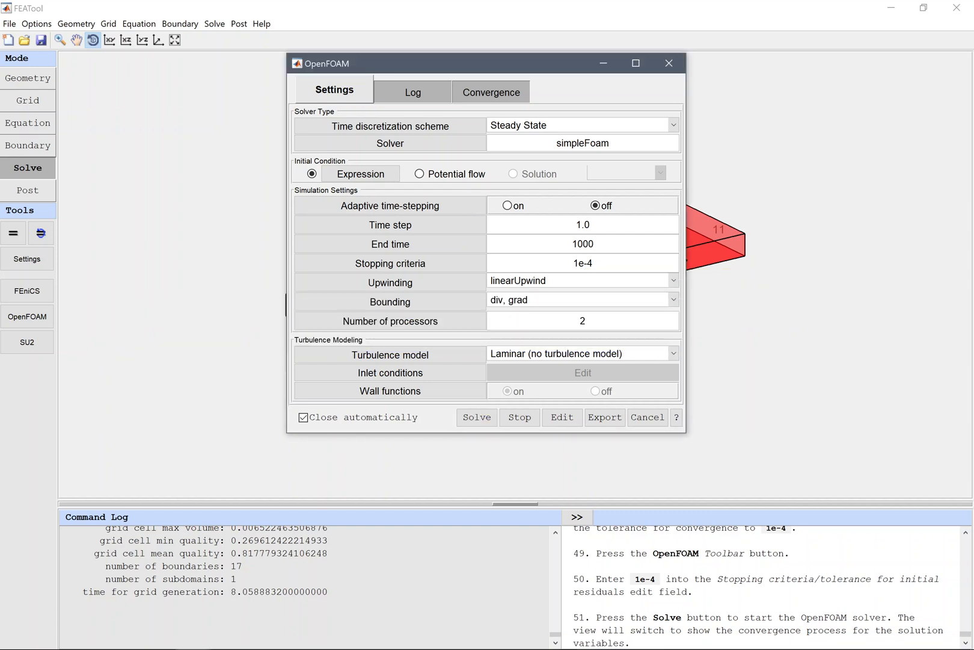
left_click(479, 417)
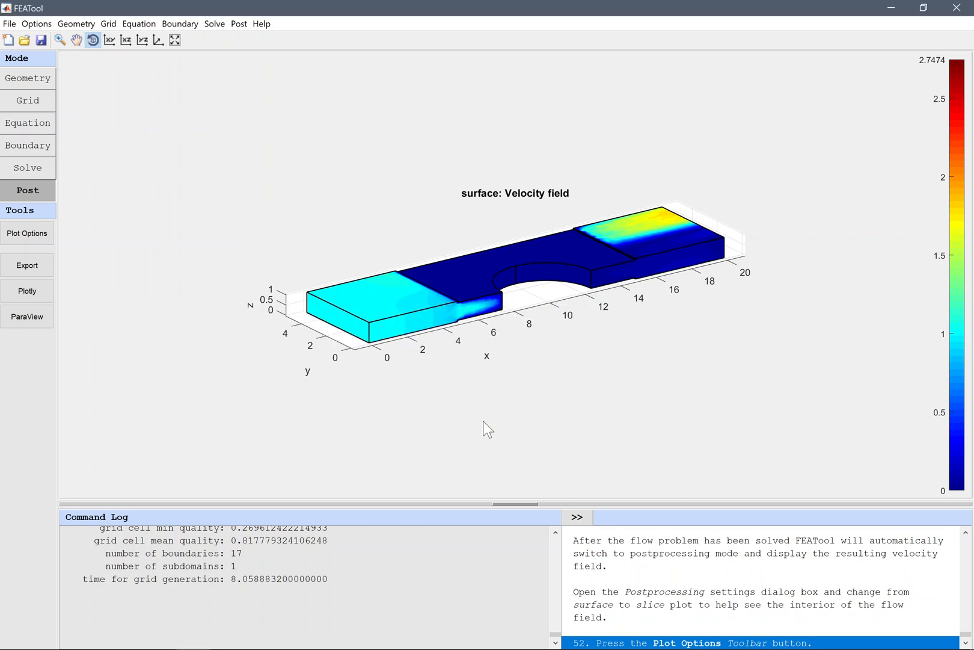
- Replace the surface plot of the velocity field with a slice plot
left_click(41, 240)
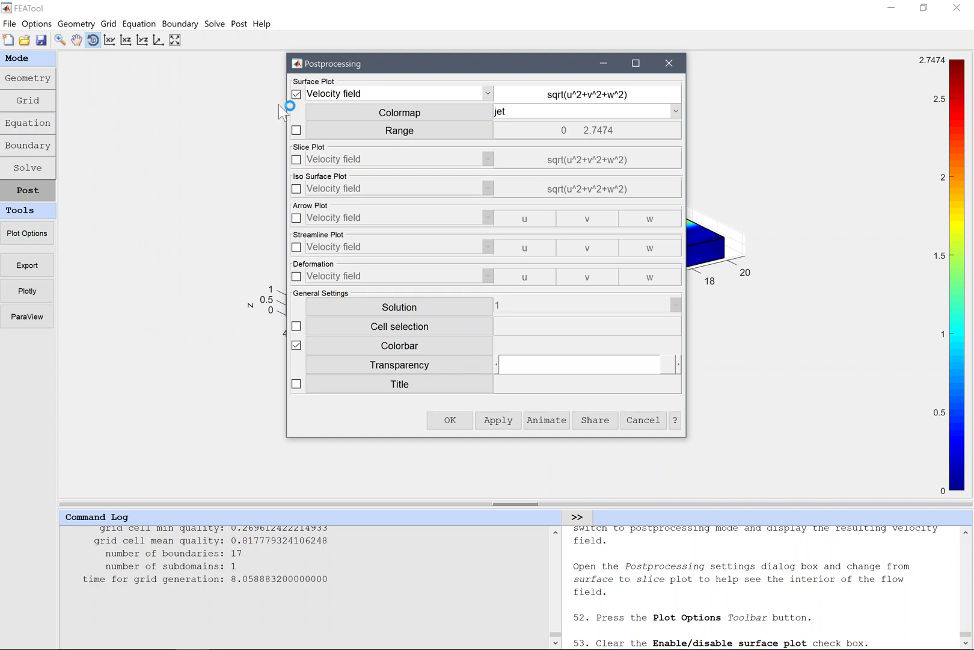
left_click(298, 94)
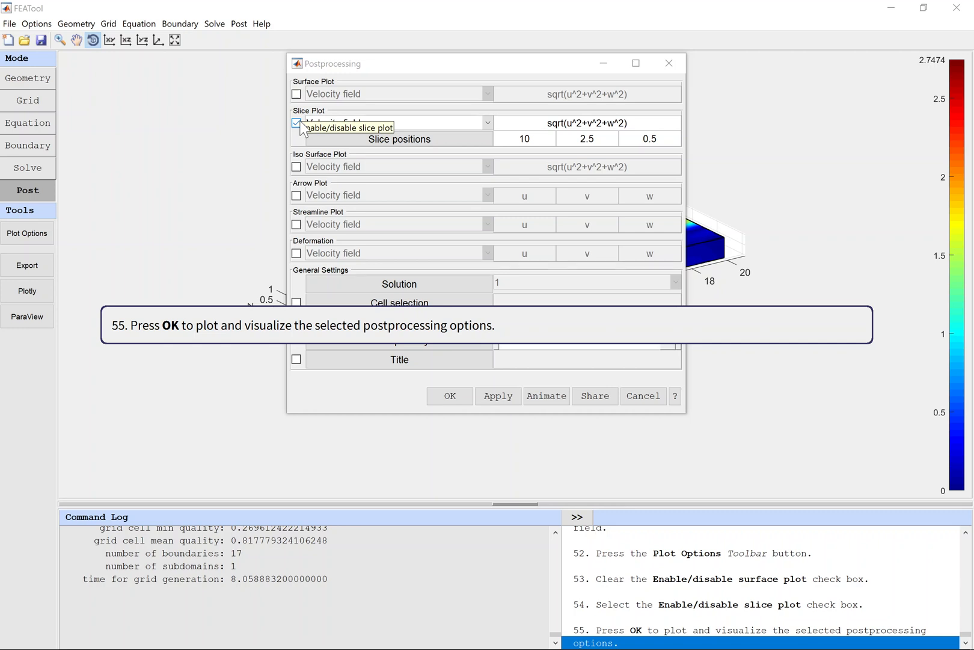
left_click(451, 396)
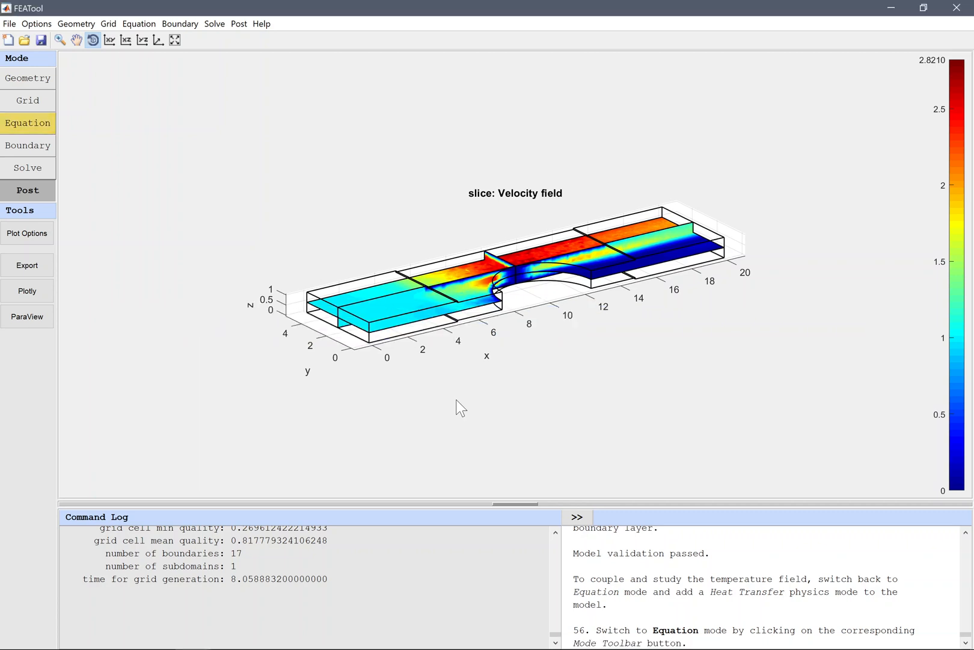
- Deactivate the Navier-Stokes equations and add a Heat Transfer physics mode with thermal conductivity 3.76e-3
left_click(31, 126)
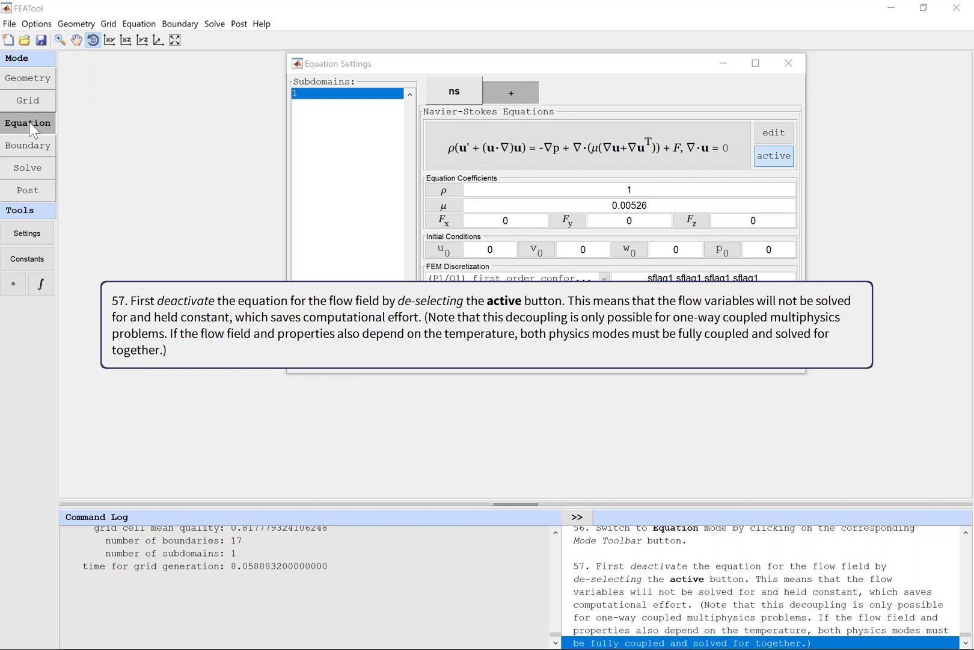
left_click(770, 157)
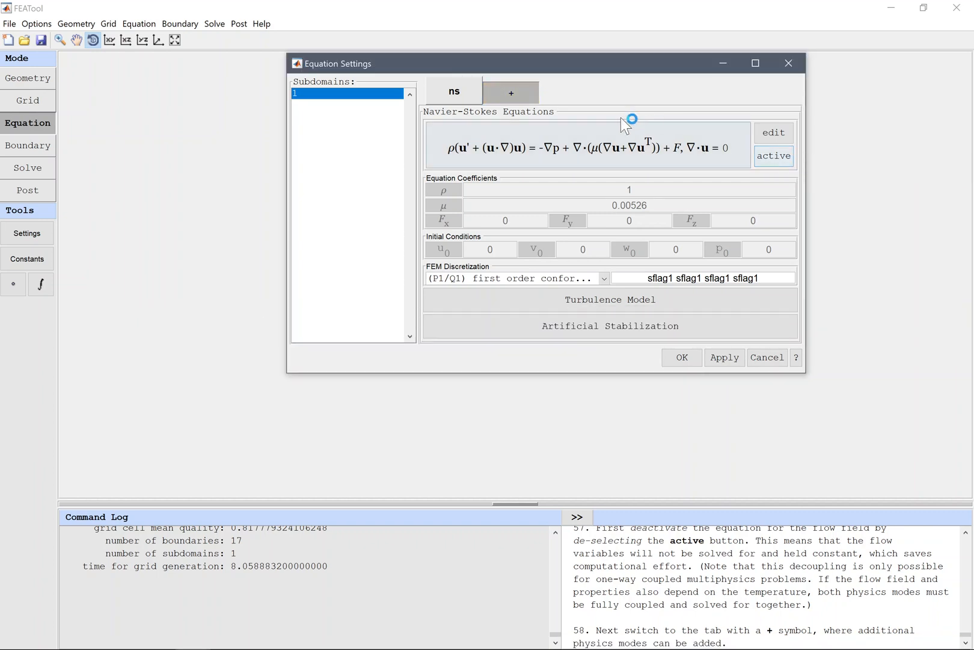
left_click(527, 94)
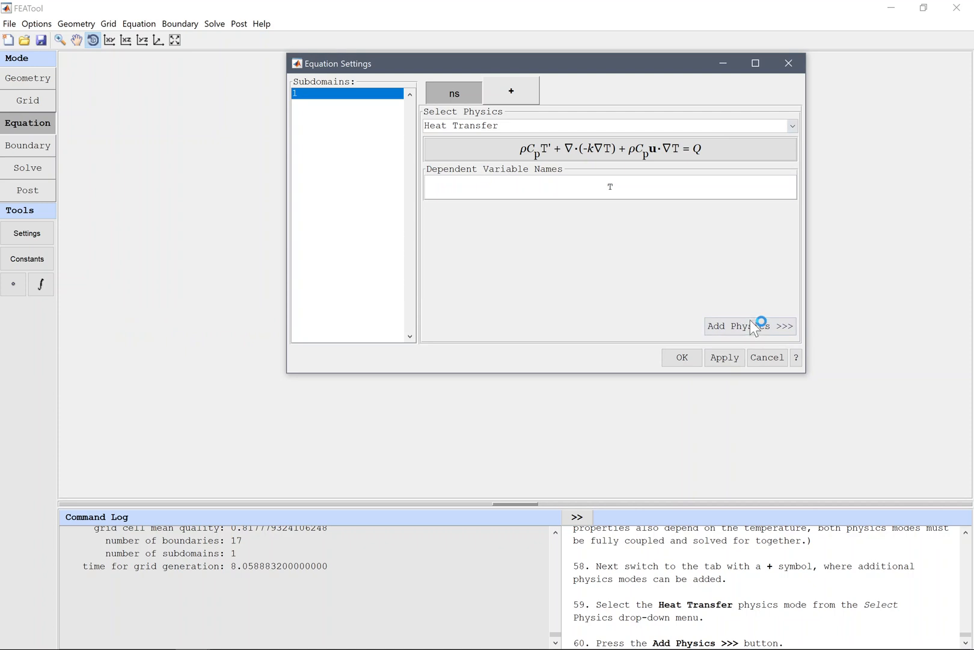
left_click(753, 325)
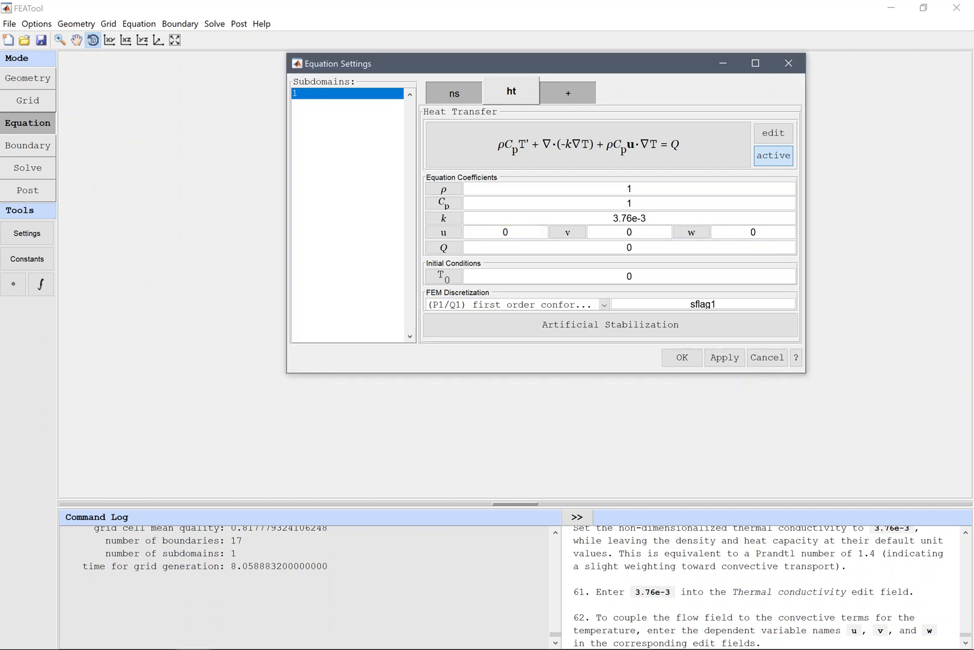
- Couple the flow field to the heat transfer equation by setting the convection velocities to u, v and w
type("u")
left_click(629, 232)
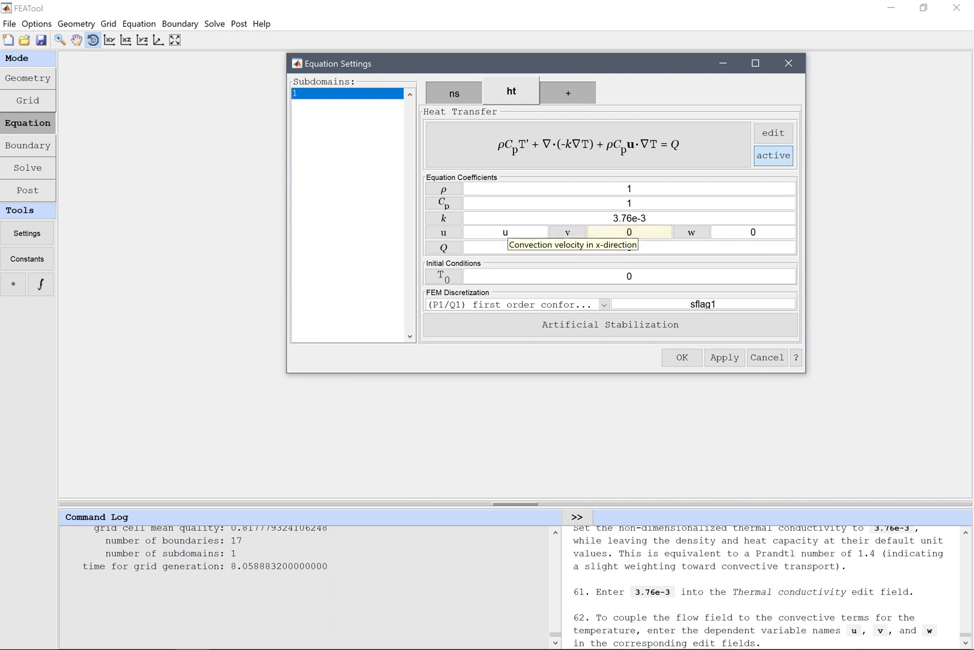
type("v")
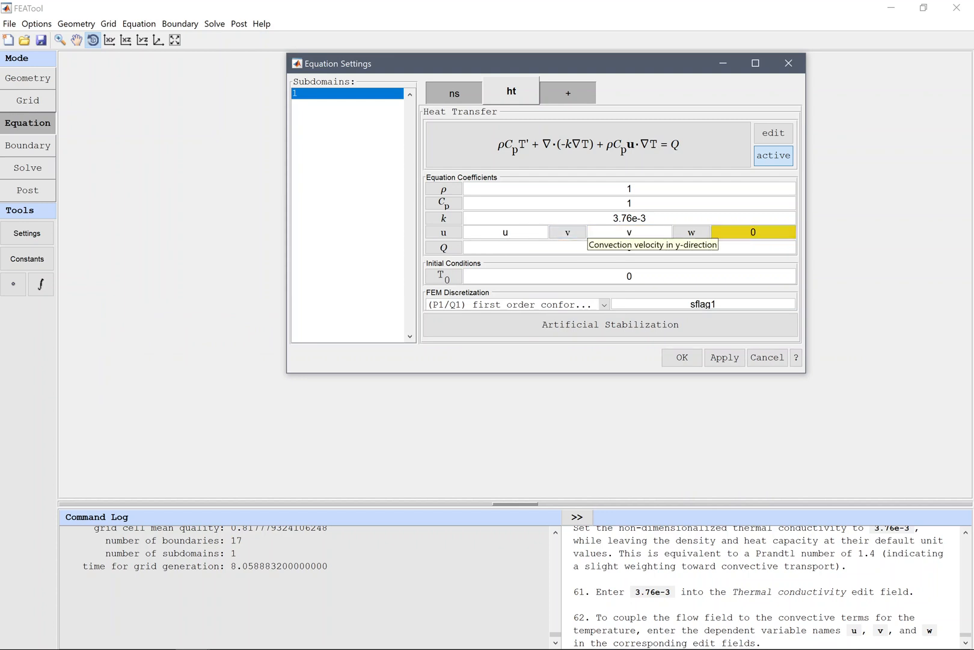
left_click(753, 232)
type("w")
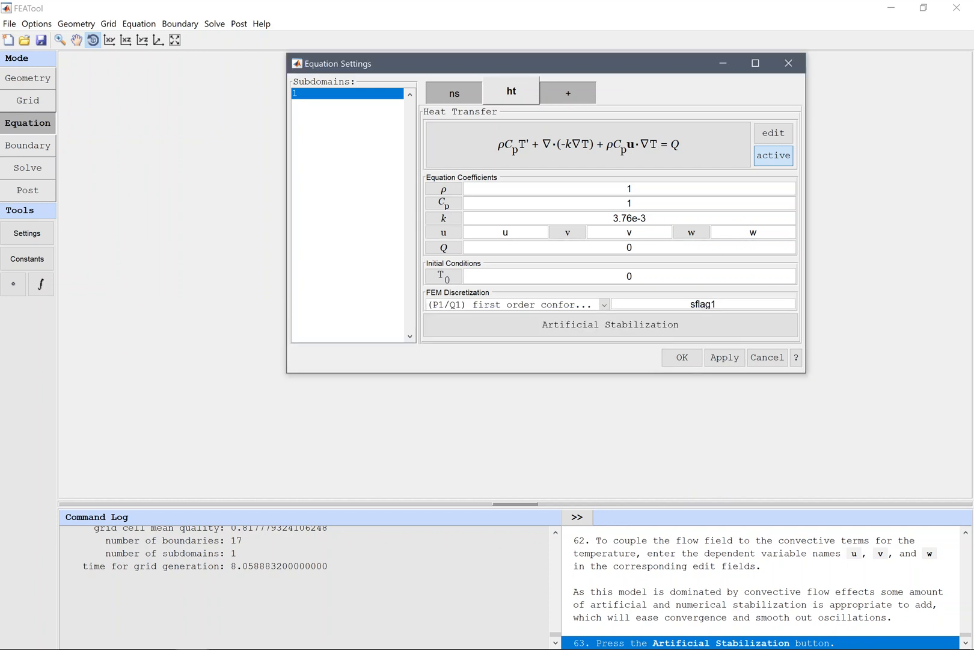
- Enable streamline diffusion stabilization for heat transfer with a tuning parameter of 1, and apply the equation settings
left_click(624, 324)
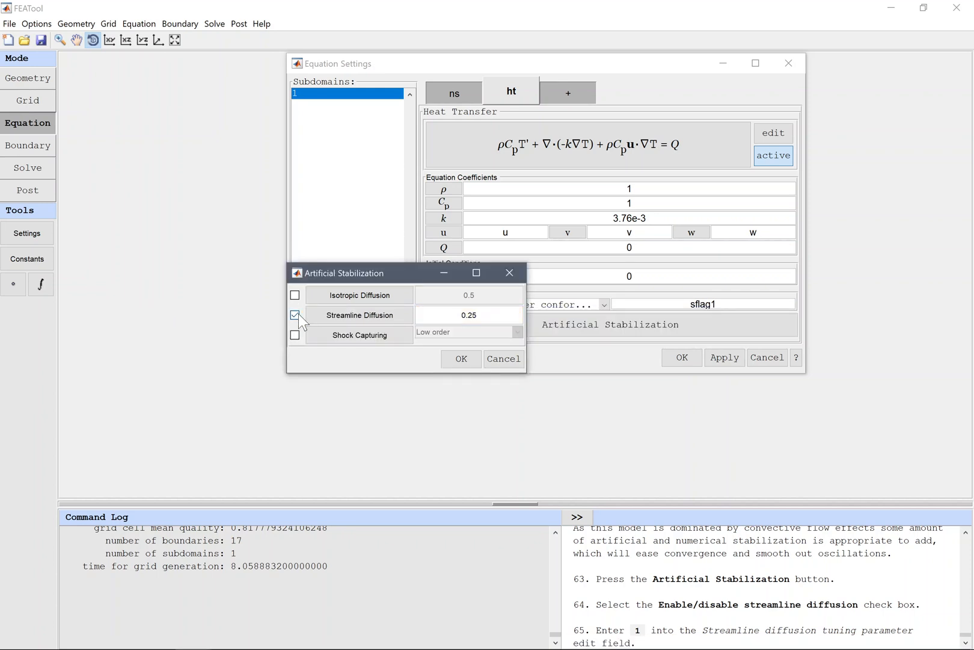
left_click(469, 315)
type("1")
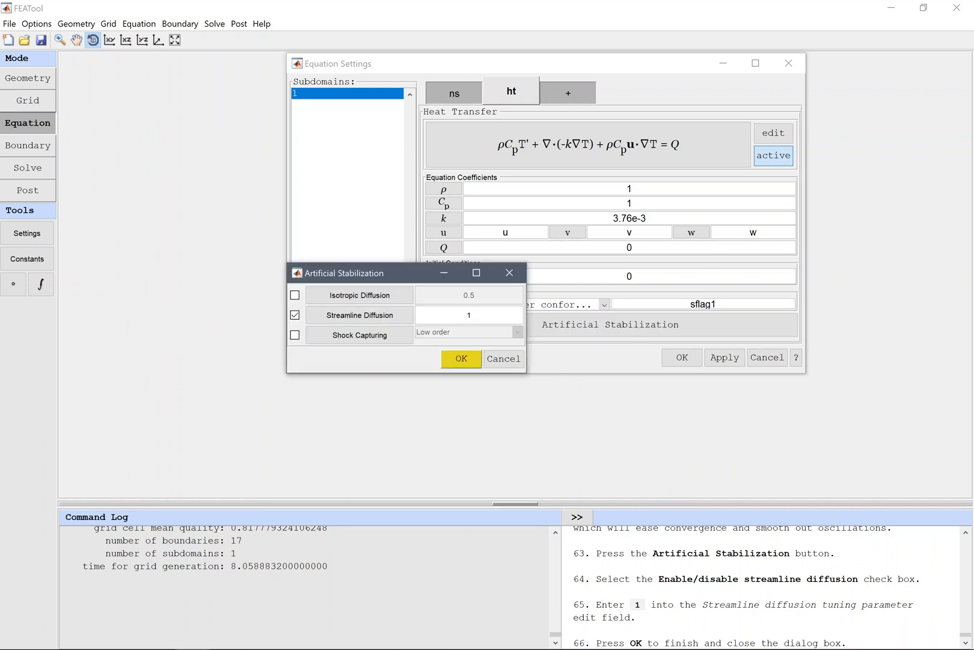
left_click(464, 358)
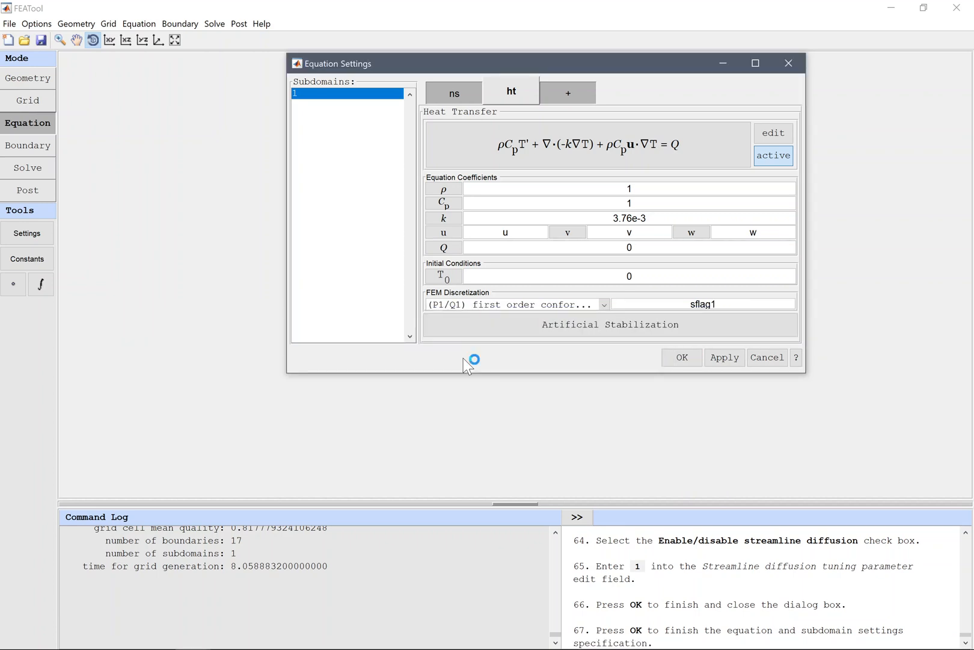
left_click(683, 358)
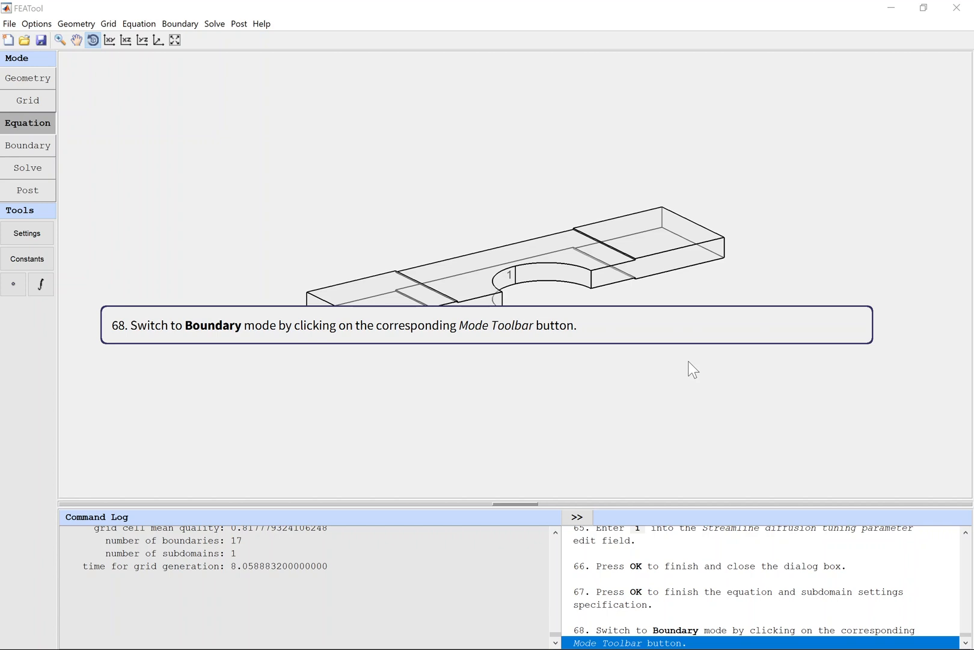
- In the heat transfer boundary conditions, set Temperature 0 on boundary 5 and Temperature 1 on boundaries 3, 7–10, 13, 14 and 16
left_click(33, 147)
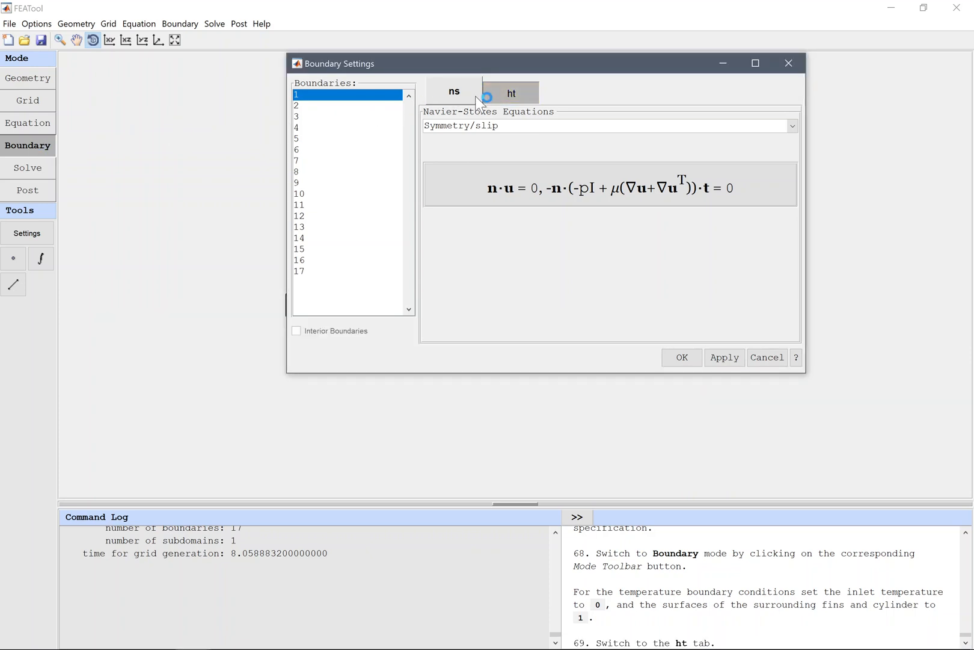
left_click(515, 95)
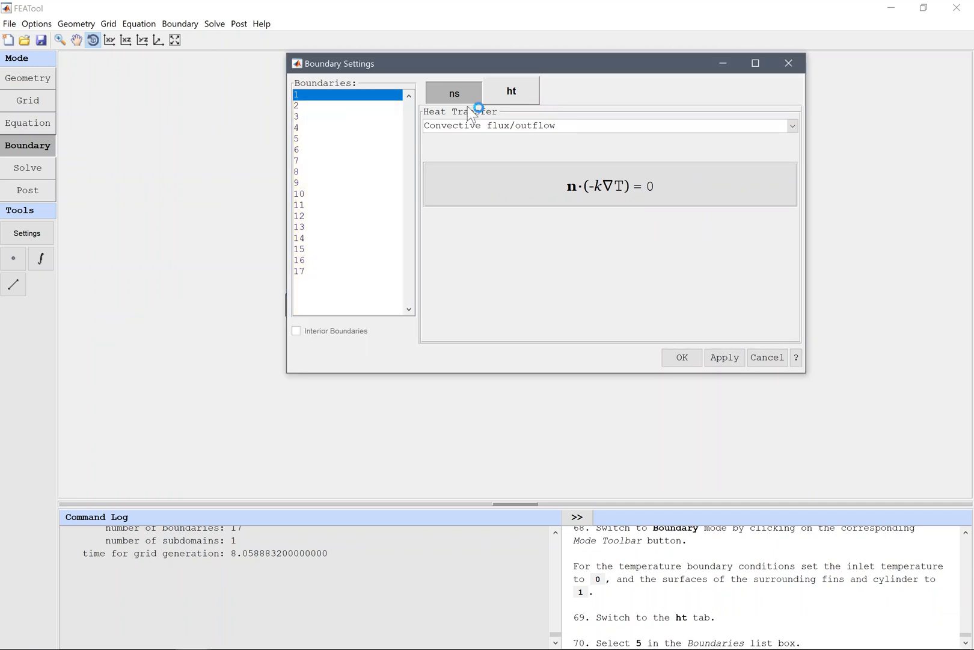
left_click(357, 139)
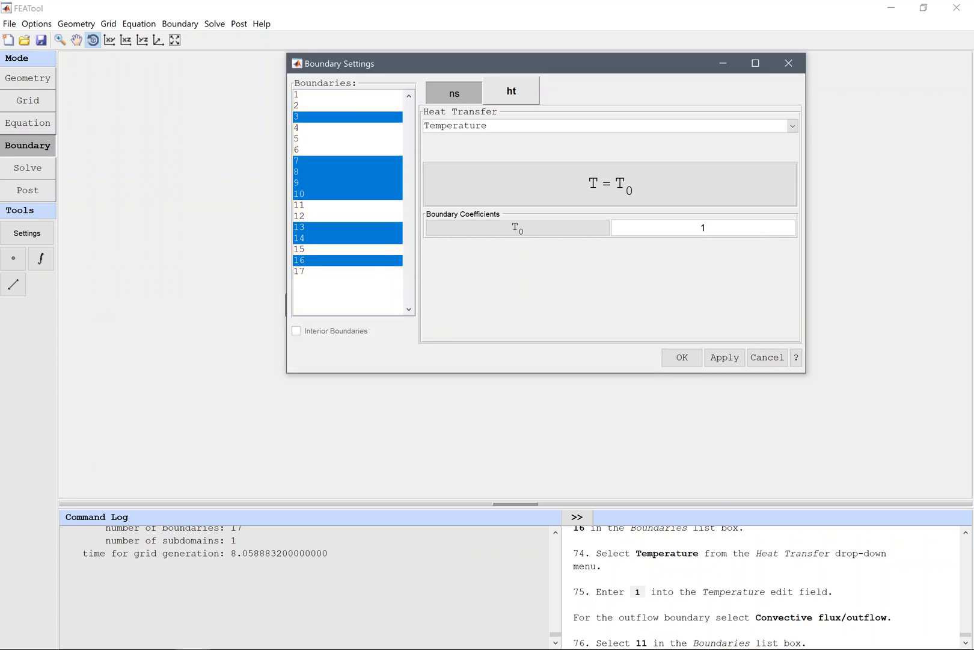
- Set boundary 11 to Convective flux/outflow and boundaries 1, 2, 4, 6, 12, 15 and 17 to Thermal insulation/symmetry for heat transfer
left_click(356, 205)
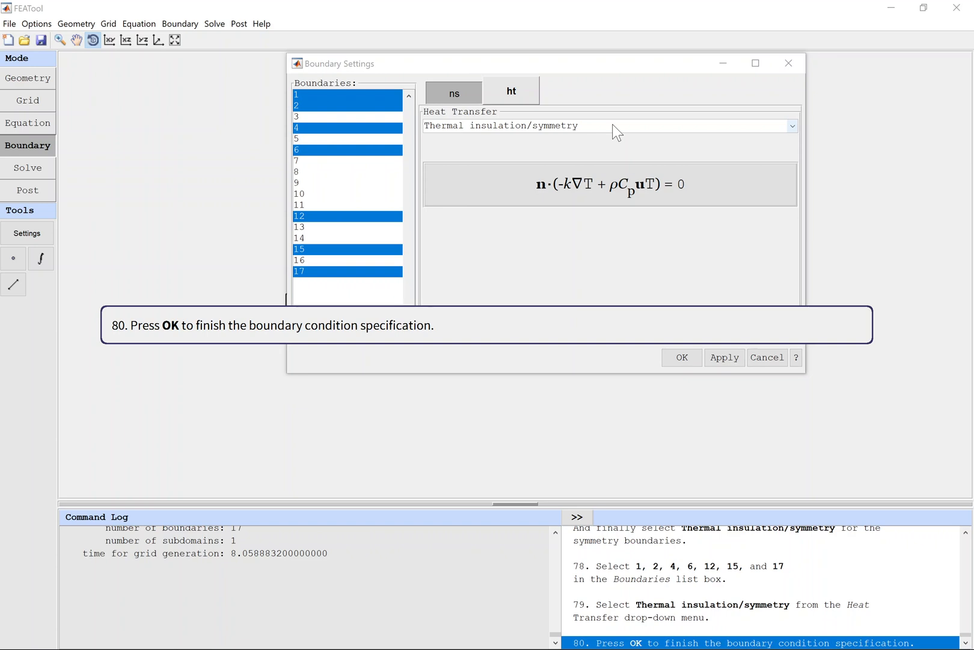
left_click(683, 358)
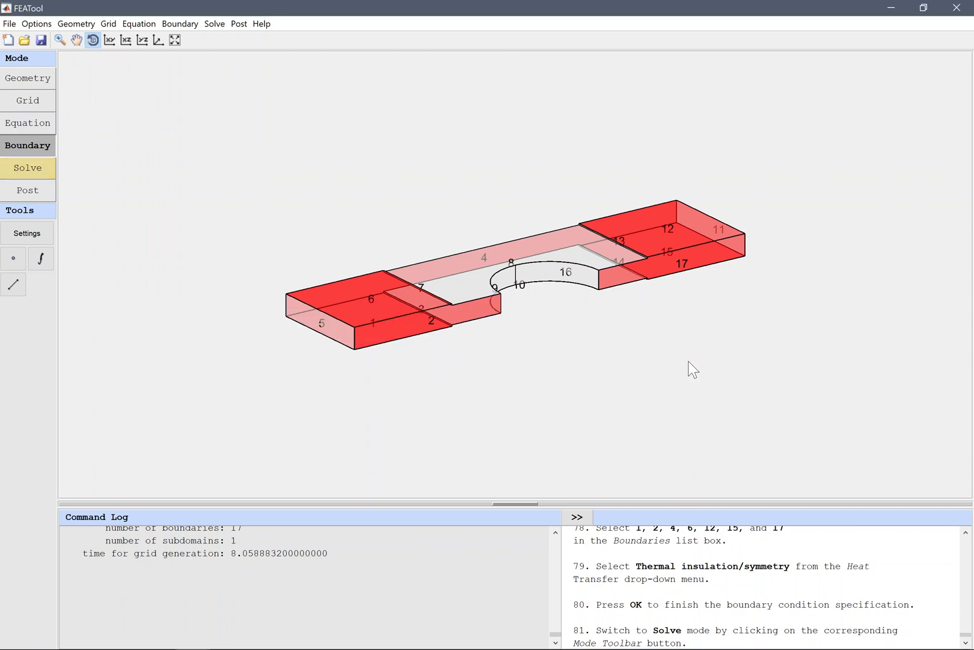
- Solve the temperature field using the last computed solution as initial condition, and display Temperature, T as a slice plot
left_click(31, 172)
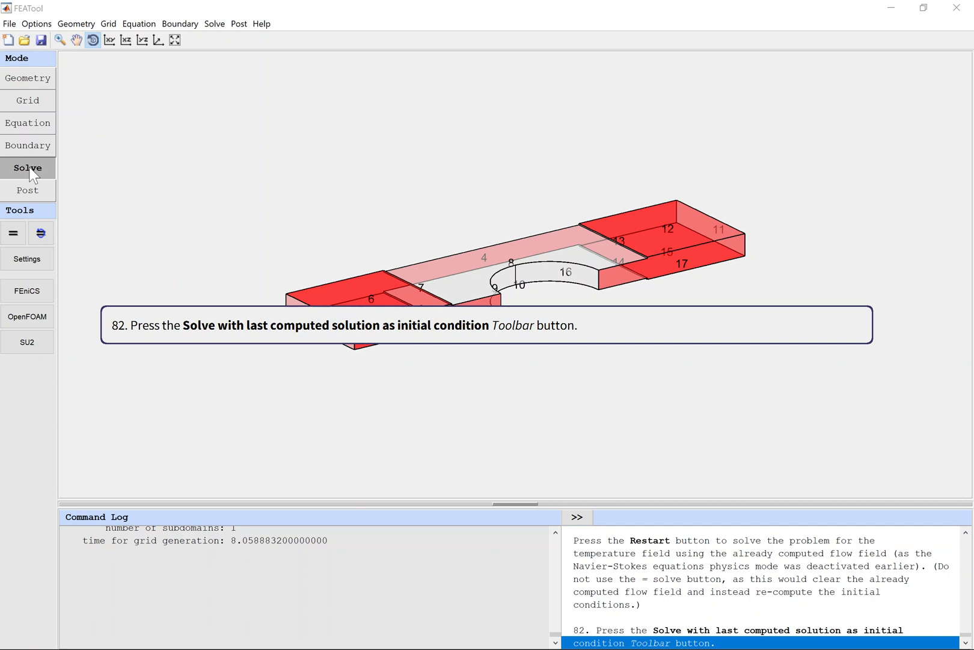
left_click(41, 233)
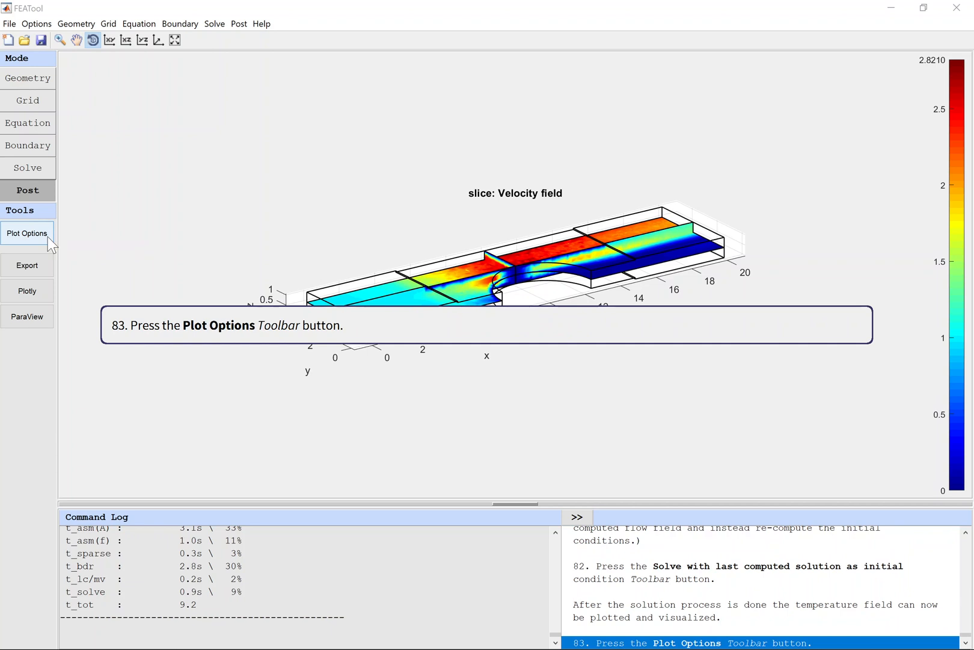
left_click(31, 233)
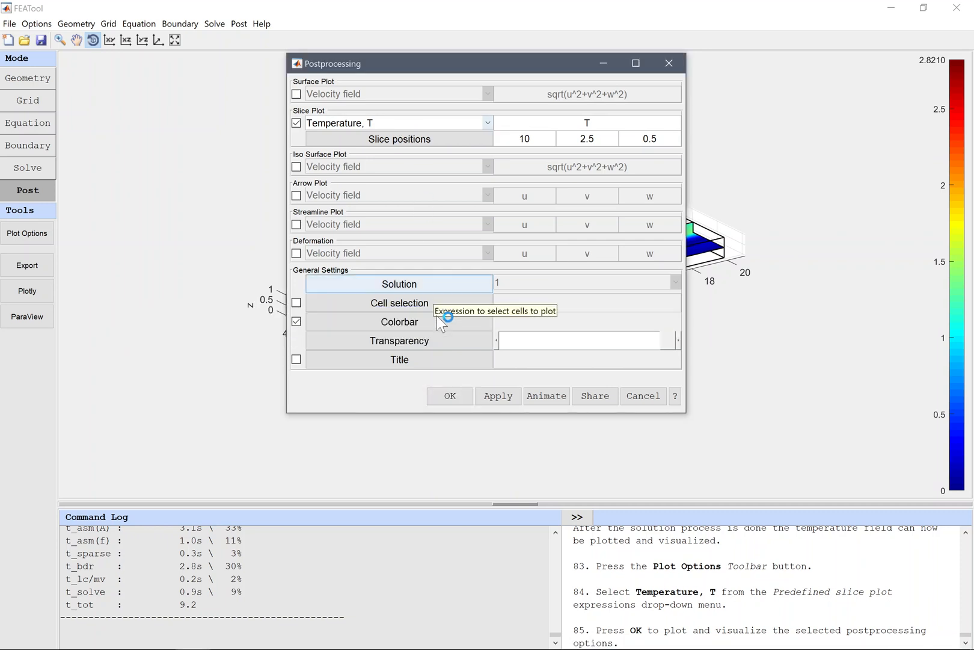
left_click(452, 397)
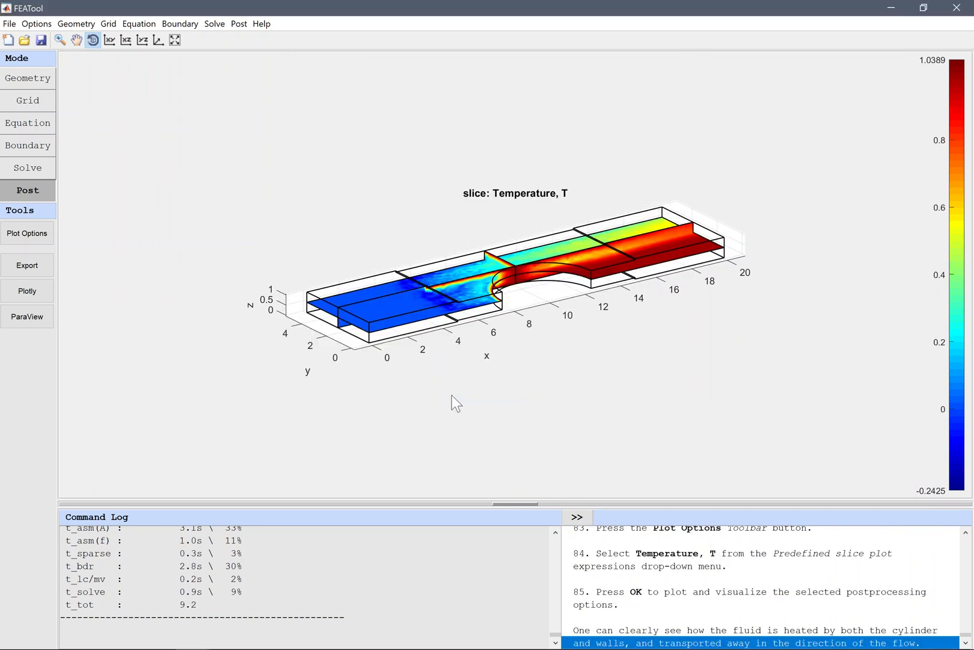